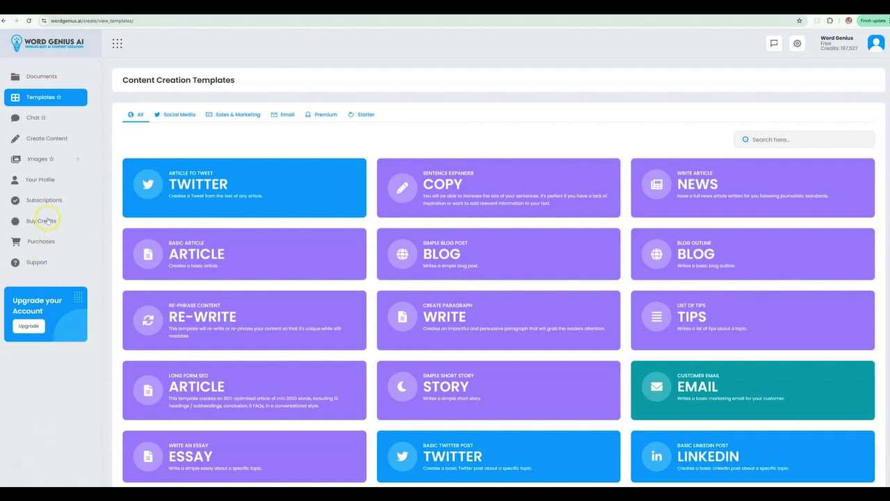
Expand the Images section in the sidebar to show its Create and View options
left_click(48, 162)
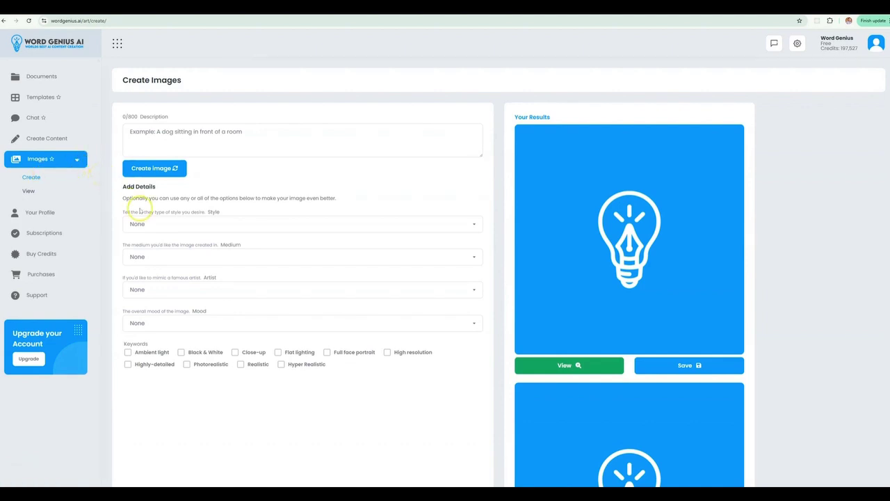
Browse the Style and Medium lists, leaving both set to None
left_click(174, 224)
scroll(223, 298, "down", 2)
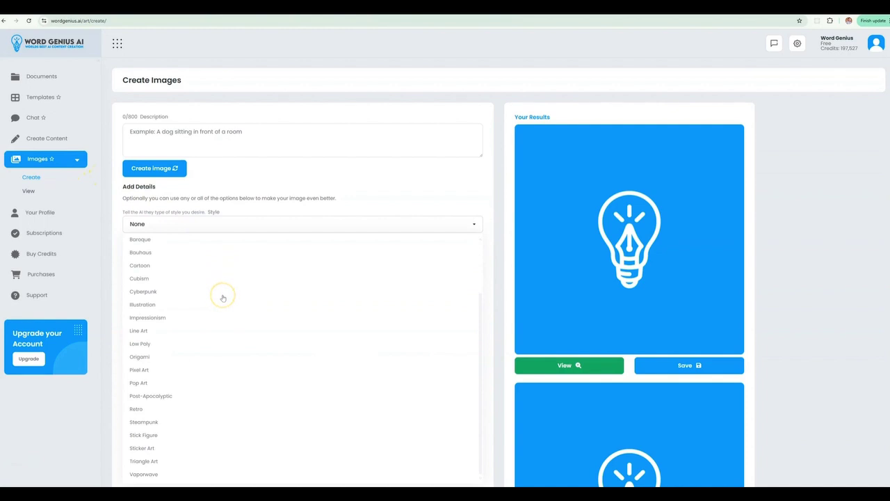
scroll(223, 298, "up", 2)
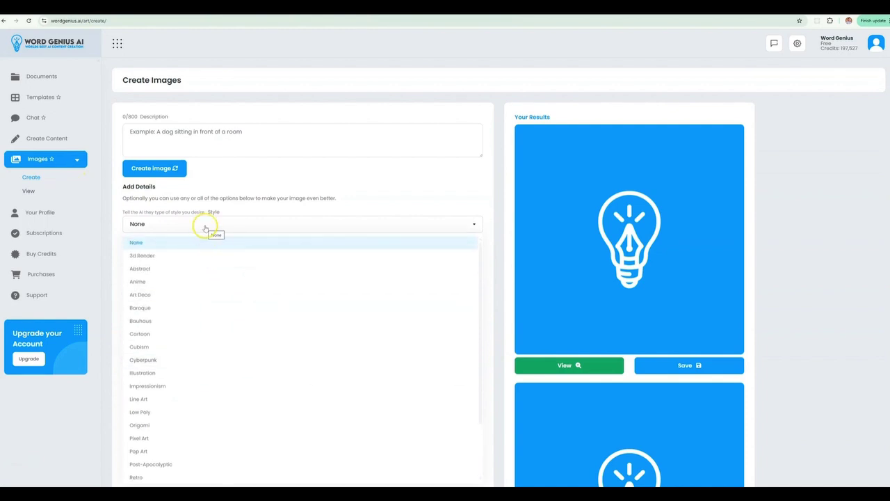
left_click(206, 228)
left_click(206, 257)
scroll(225, 297, "down", 1)
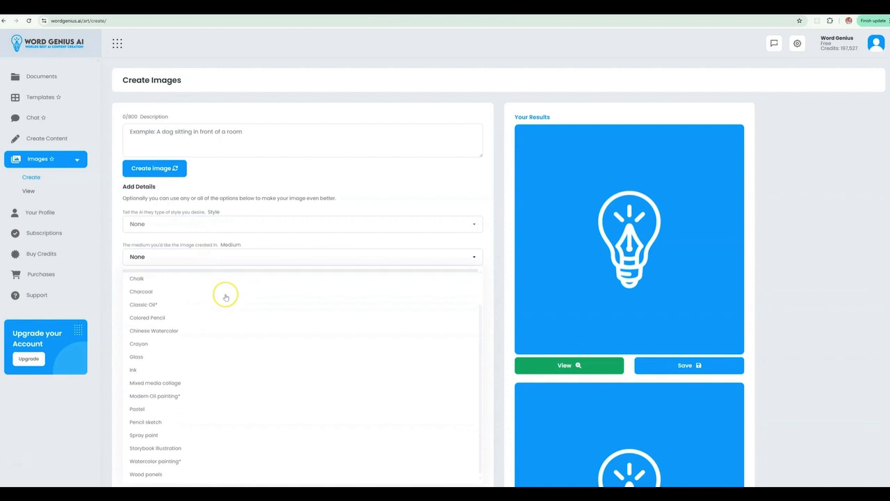
scroll(226, 297, "up", 1)
left_click(226, 258)
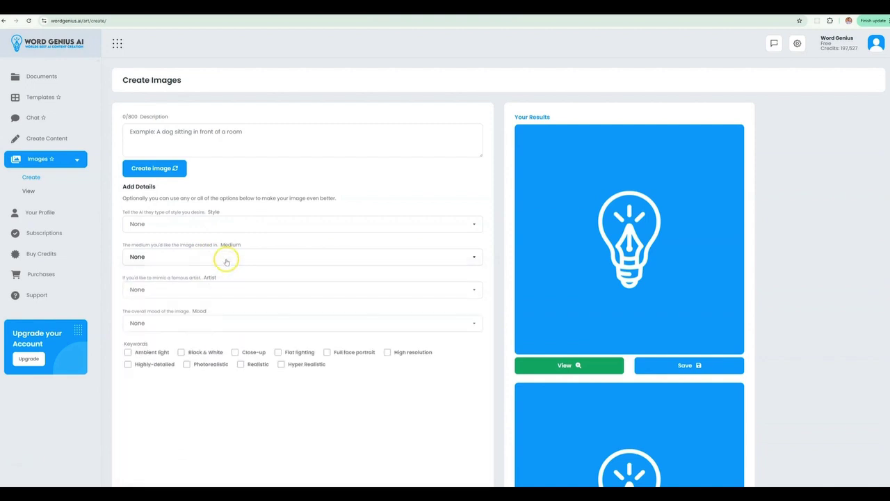
Browse the Artist and Mood lists, leaving both set to None
left_click(218, 290)
scroll(237, 333, "down", 3)
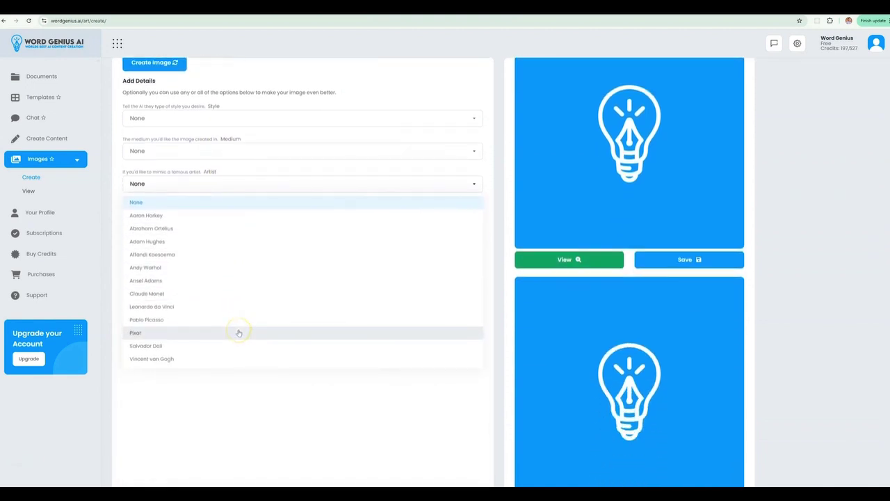
scroll(238, 333, "up", 2)
left_click(229, 255)
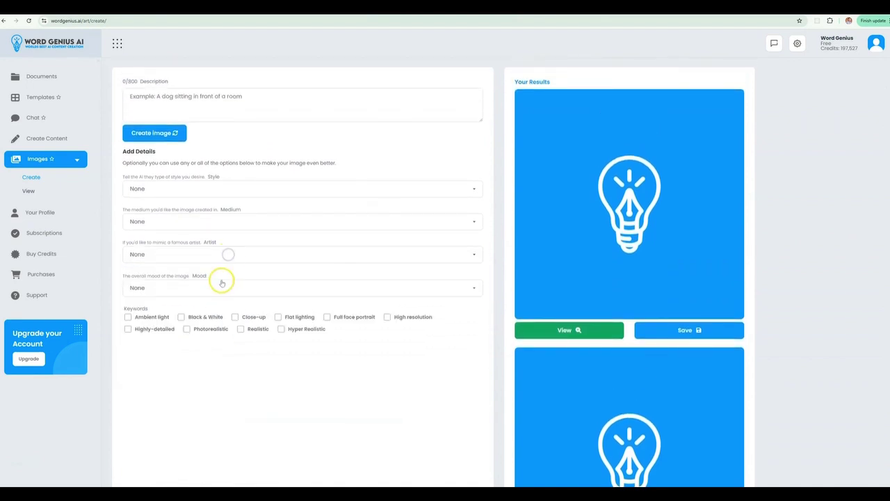
left_click(222, 287)
scroll(230, 306, "down", 10)
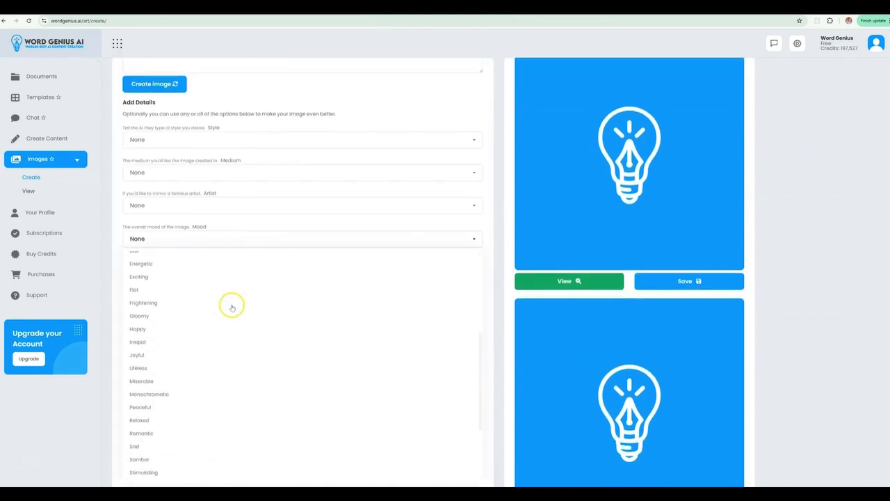
scroll(233, 308, "up", 10)
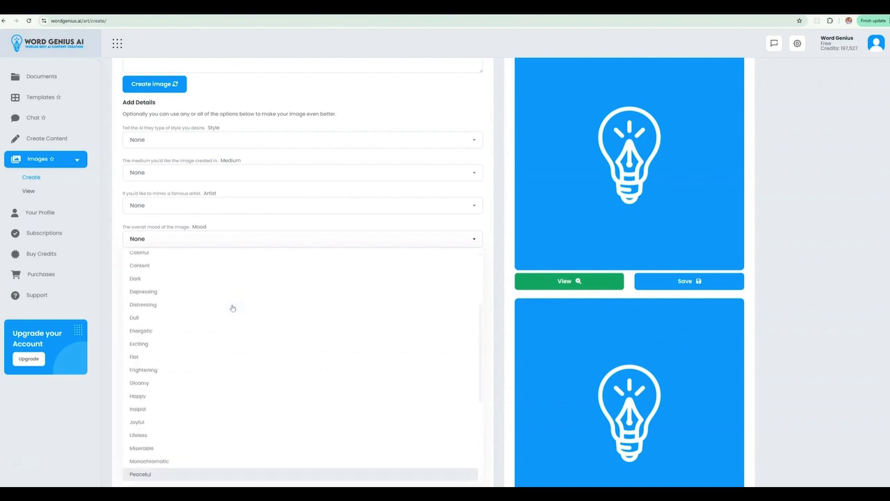
left_click(215, 240)
scroll(215, 240, "up", 2)
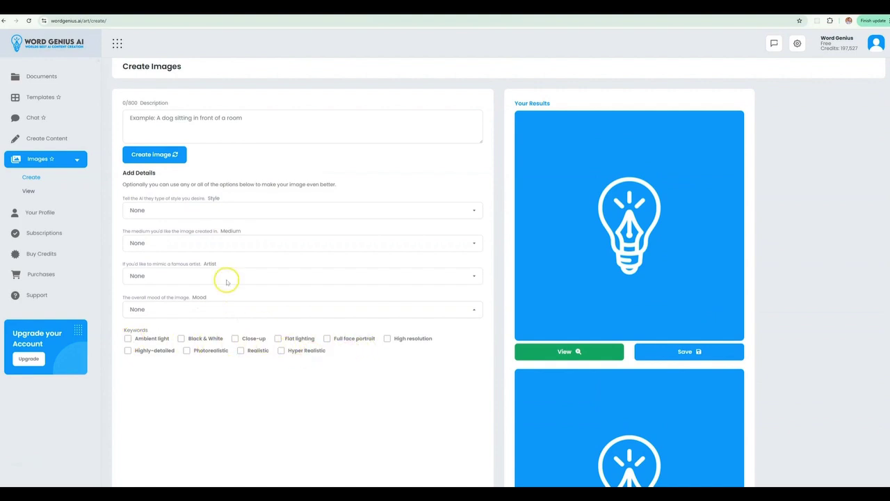
left_click(180, 126)
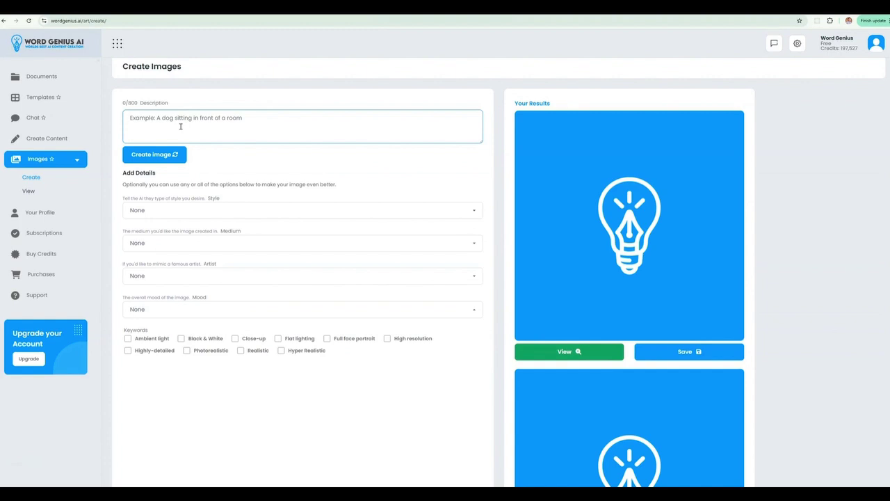
Generate images from 'create a cabin on the lake in the early morning fog', spending 100 credits
type("cre")
left_click(157, 158)
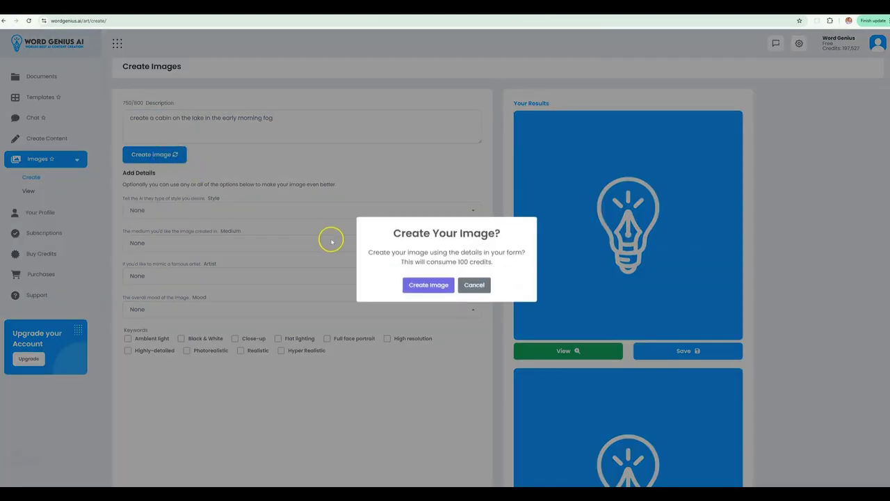
left_click(432, 287)
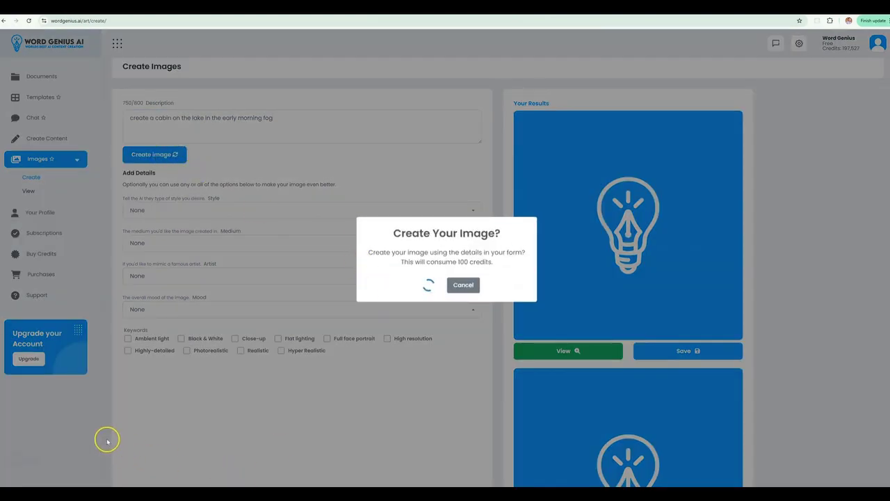
left_click(446, 304)
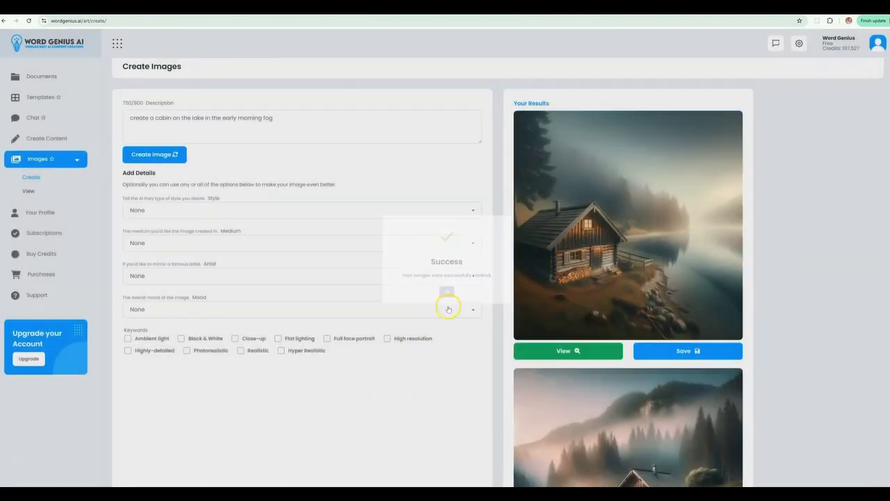
scroll(555, 310, "down", 1)
scroll(555, 312, "down", 1)
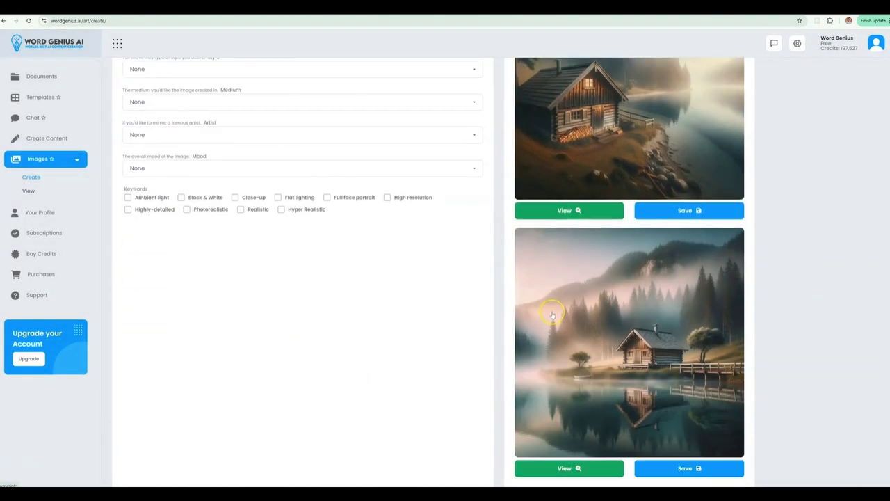
scroll(553, 315, "up", 2)
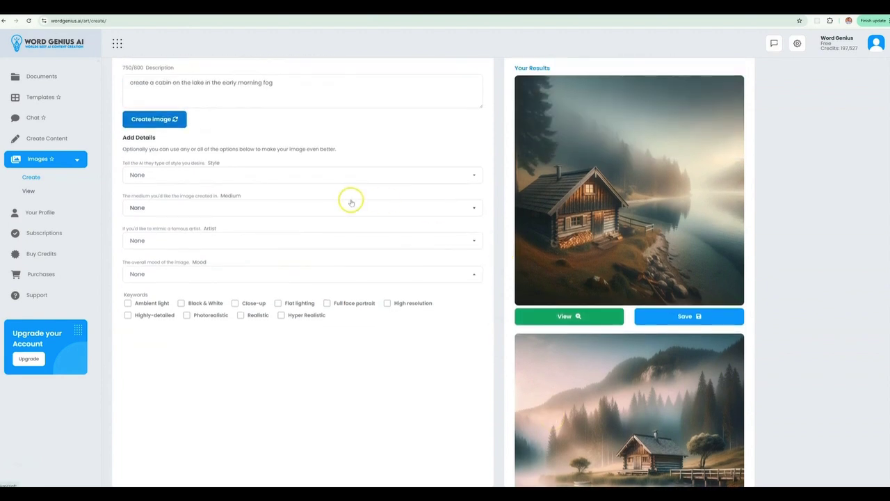
Regenerate the foggy cabin images with the Style set to Illustration
left_click(167, 179)
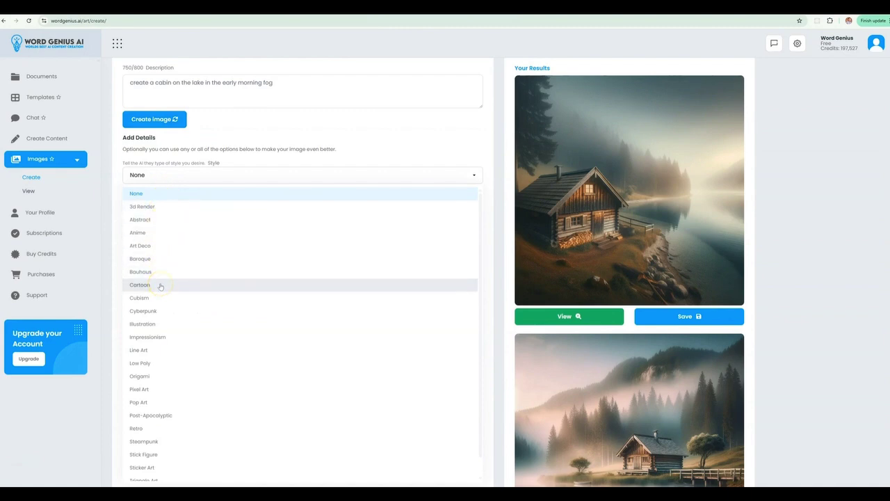
scroll(181, 328, "down", 1)
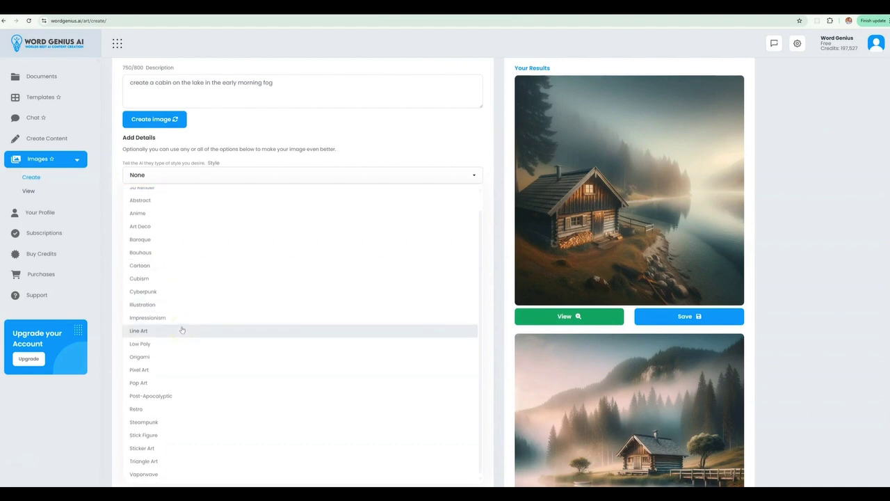
scroll(163, 271, "up", 1)
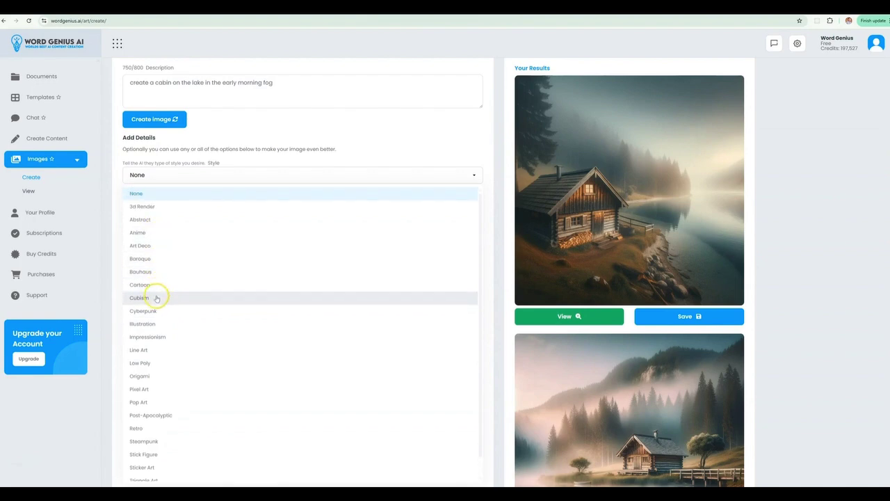
left_click(149, 322)
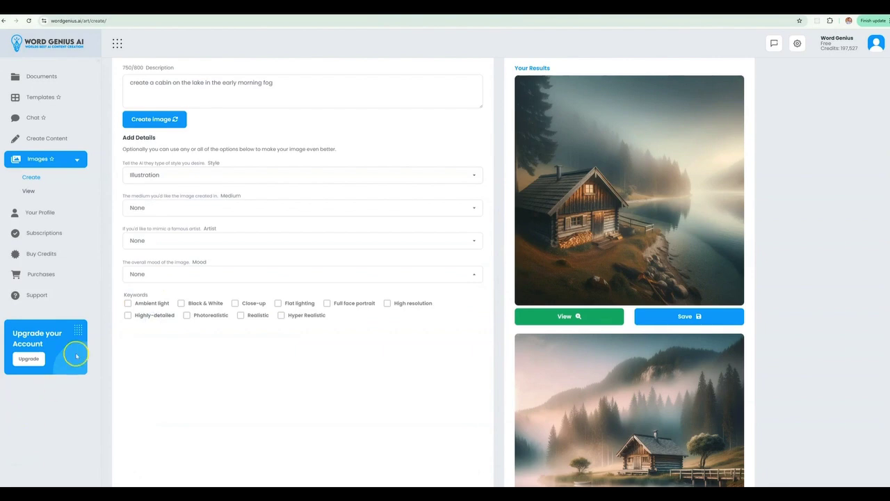
left_click(150, 119)
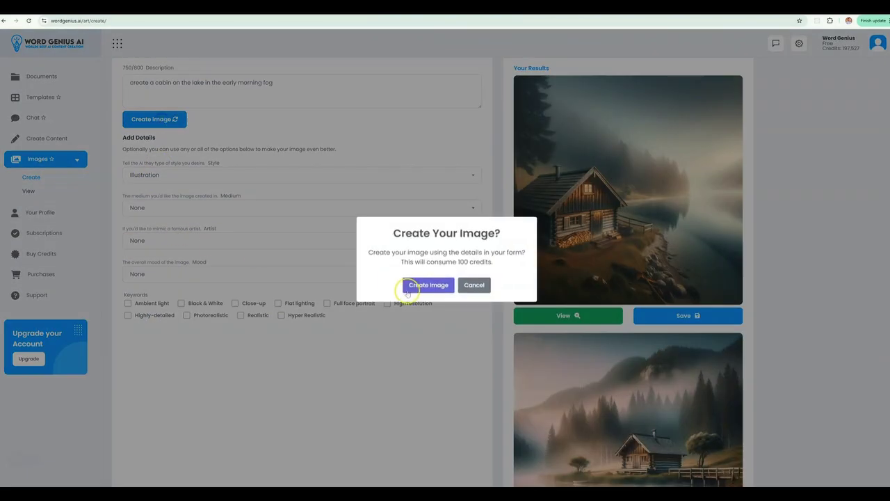
left_click(428, 285)
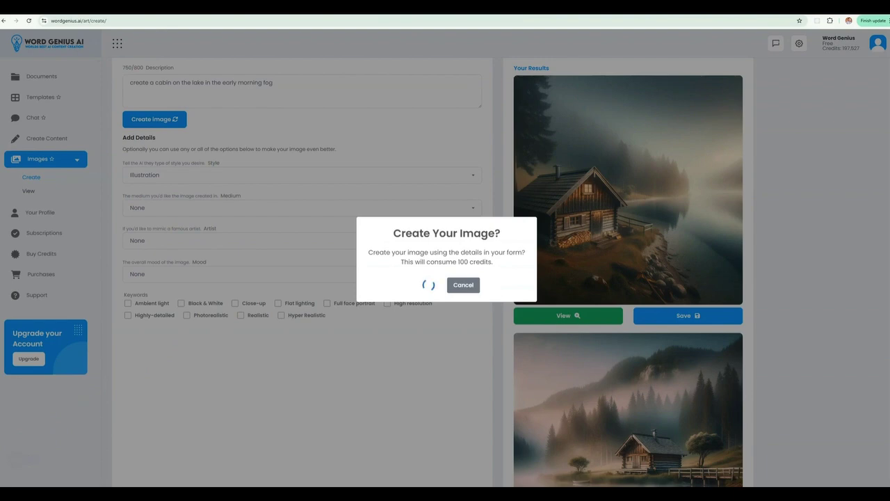
left_click(447, 301)
scroll(606, 320, "down", 2)
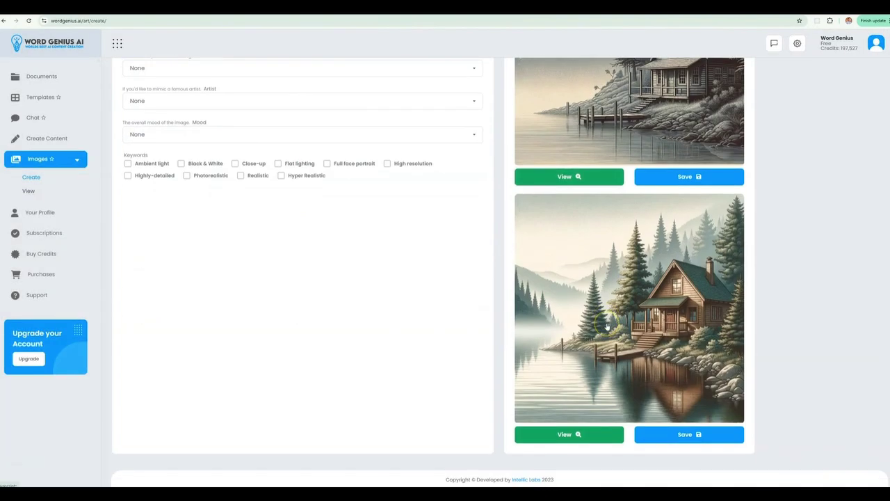
scroll(606, 326, "up", 3)
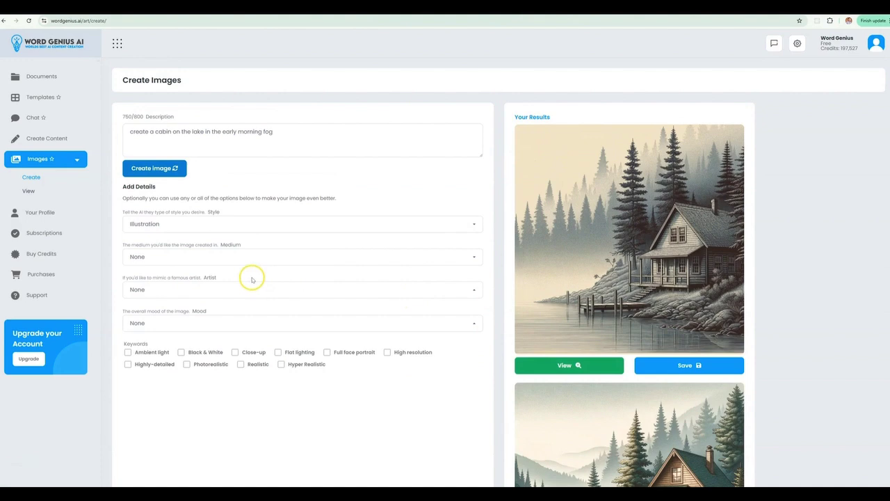
left_click(180, 223)
Set Style to None and Medium to Canvas, and enable the Highly-detailed keyword
left_click(163, 240)
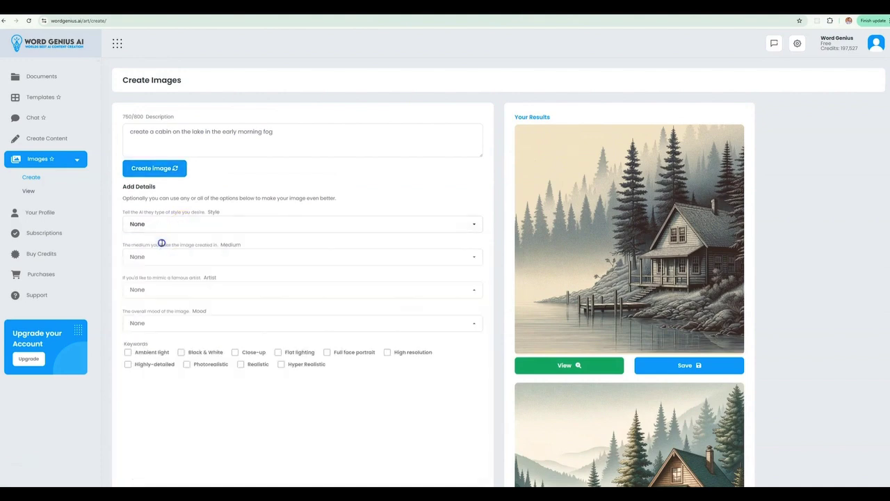
left_click(179, 257)
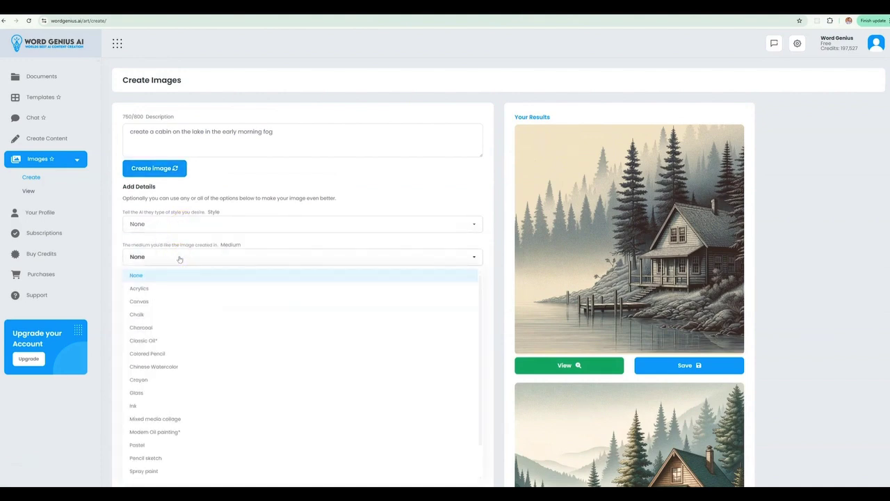
left_click(155, 302)
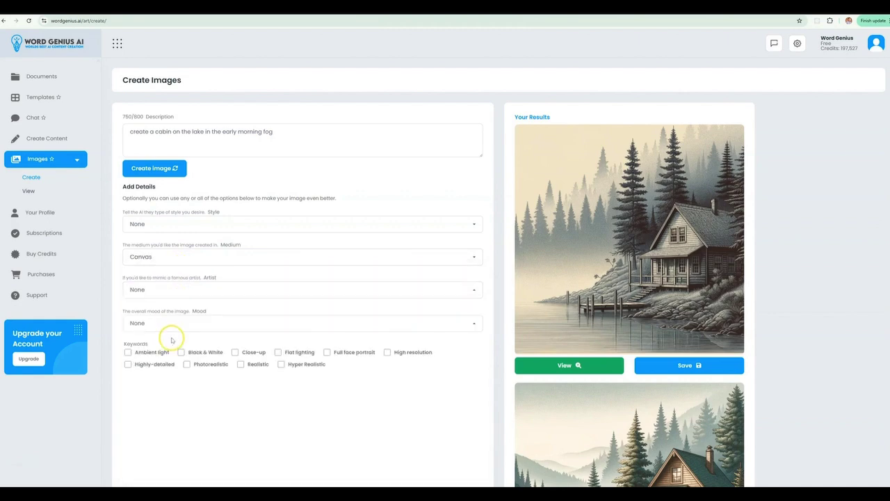
left_click(129, 364)
Add a dock and small row boat to the cabin description and generate the images
left_click(289, 134)
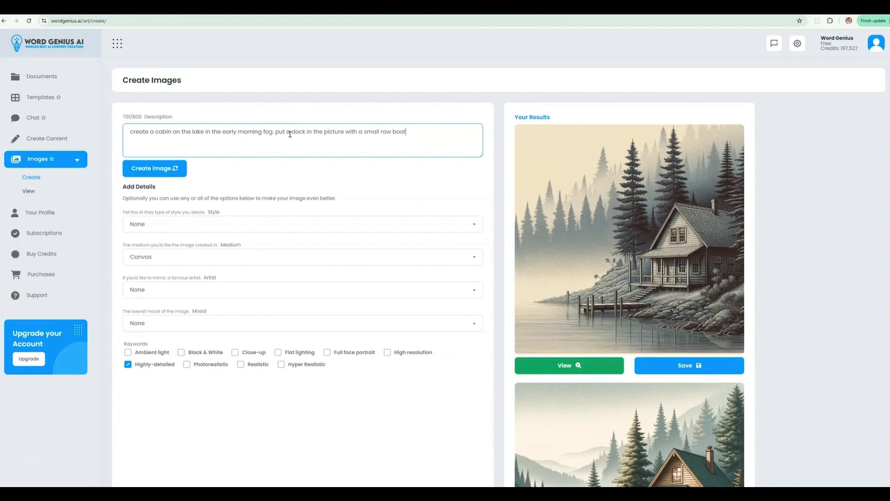
left_click(155, 167)
left_click(427, 285)
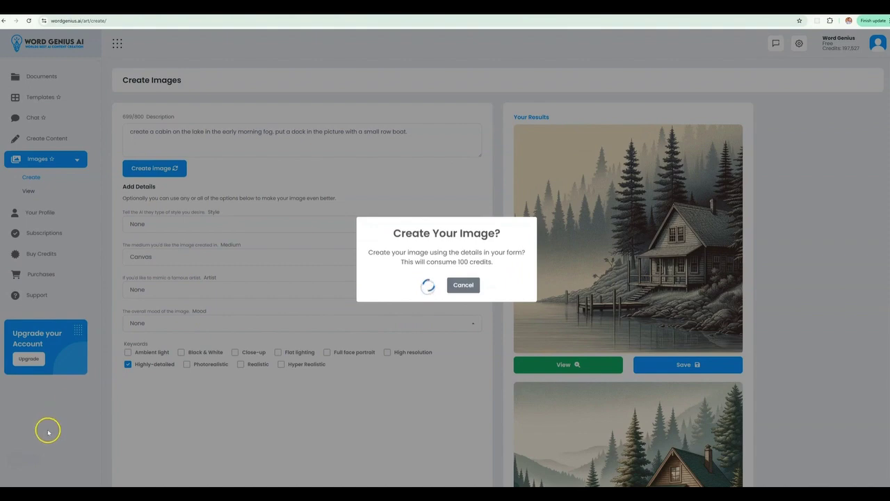
left_click(443, 303)
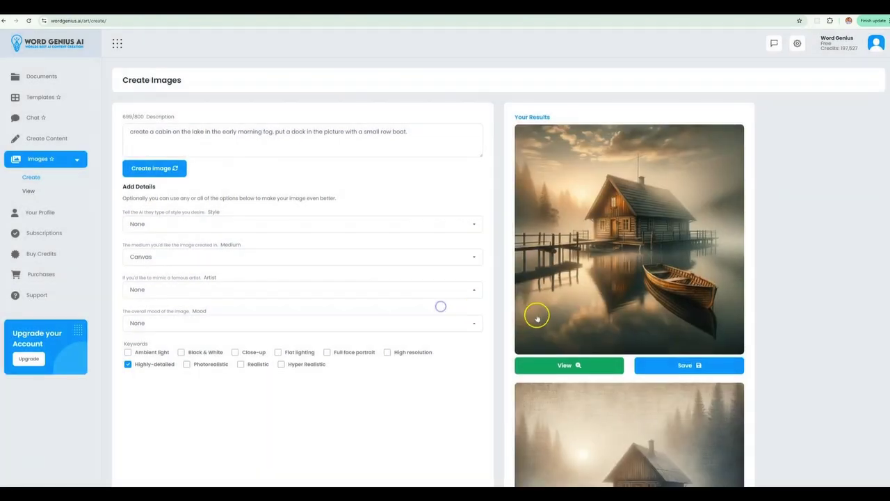
scroll(536, 314, "down", 3)
Reset Medium to None and replace the description with a flat illustration of people collaborating
scroll(547, 319, "up", 3)
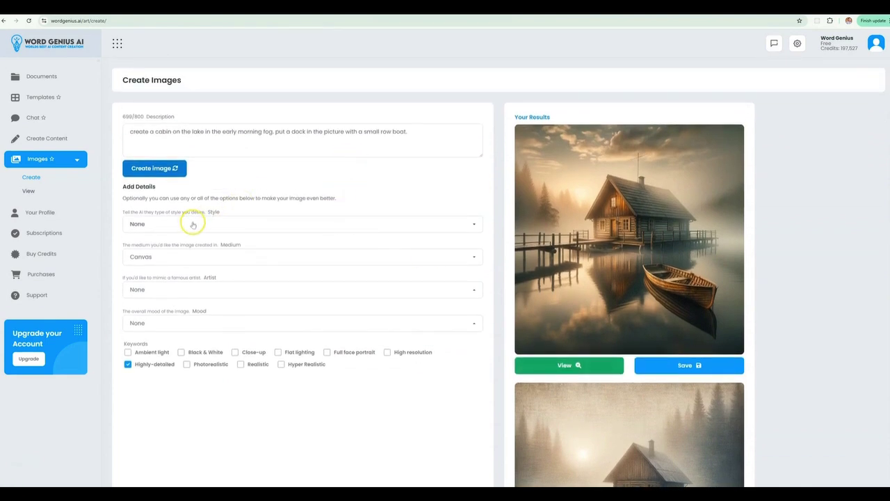
left_click(175, 256)
left_click(157, 273)
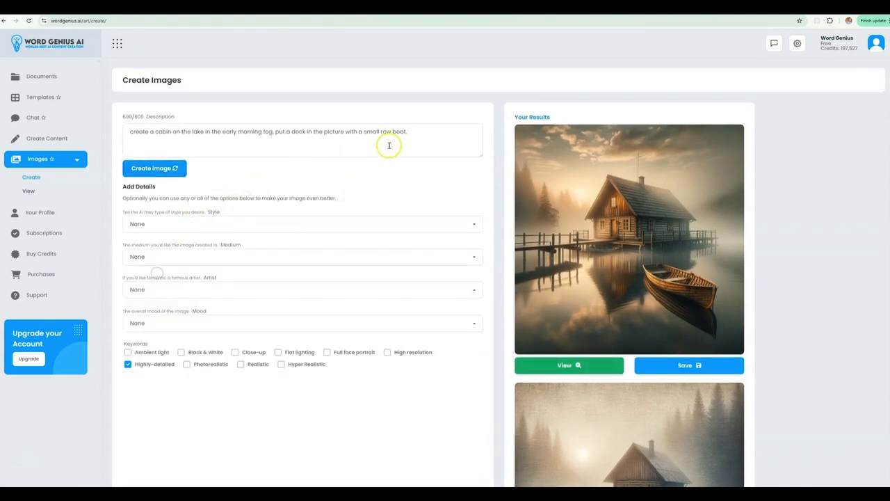
left_click_drag(411, 132, 125, 131)
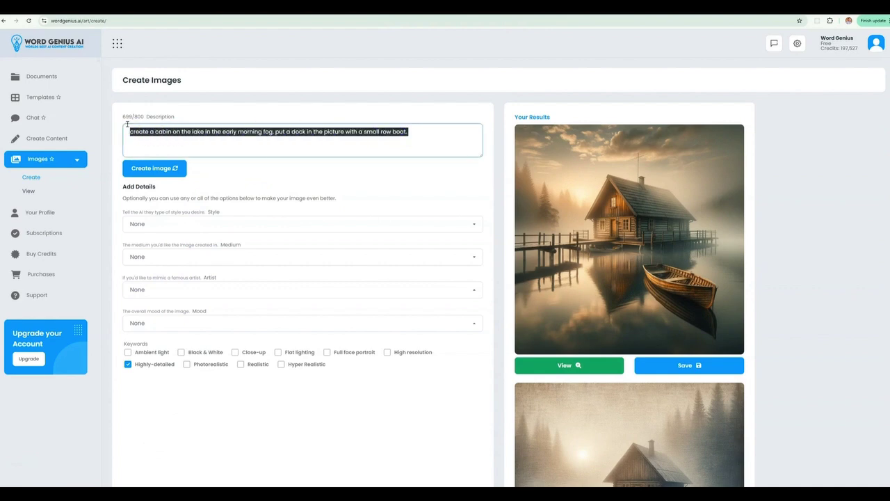
type("use")
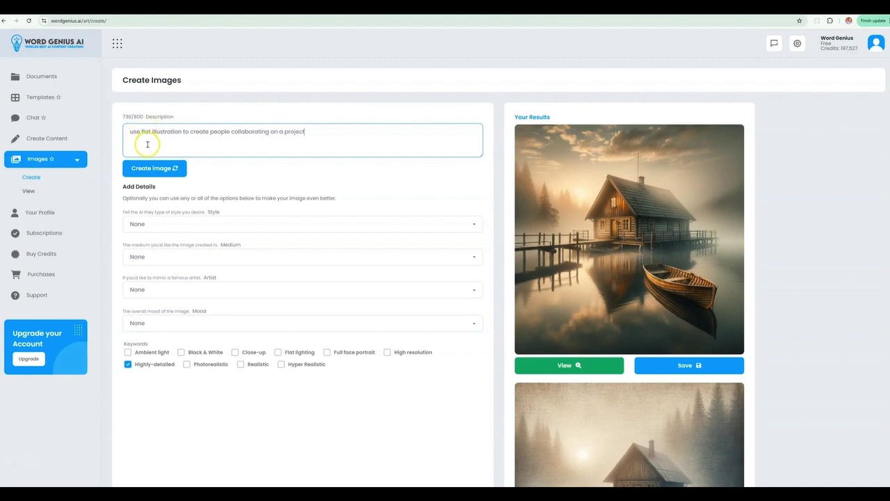
Choose Retro for the Style and Cheerful for the Mood
left_click(167, 224)
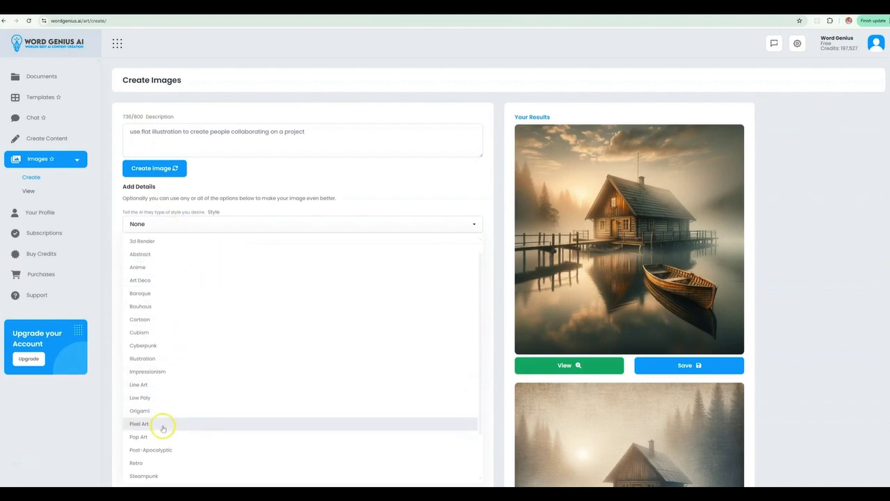
left_click(151, 463)
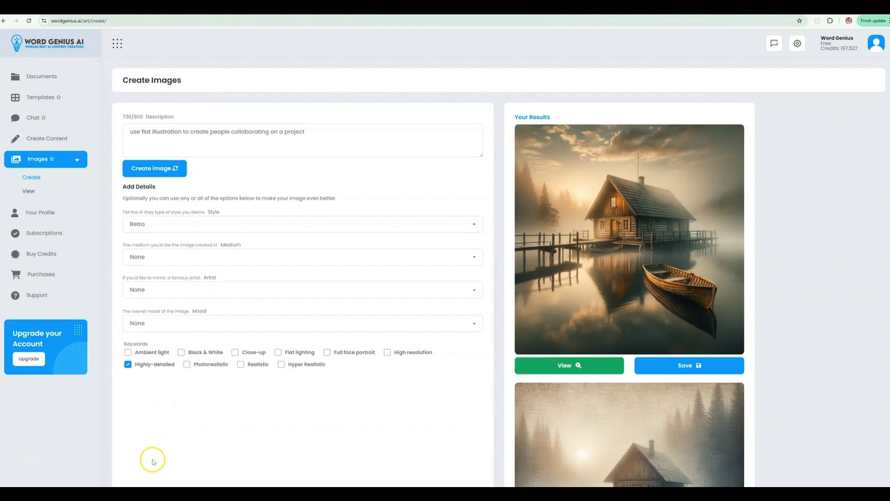
left_click(188, 321)
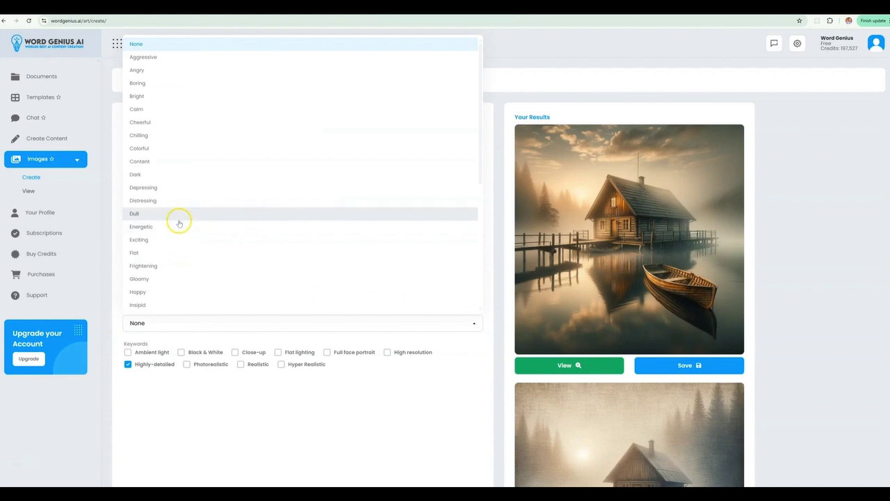
left_click(157, 121)
Generate the Retro, Cheerful people-collaborating images, confirming the credit cost
left_click(156, 168)
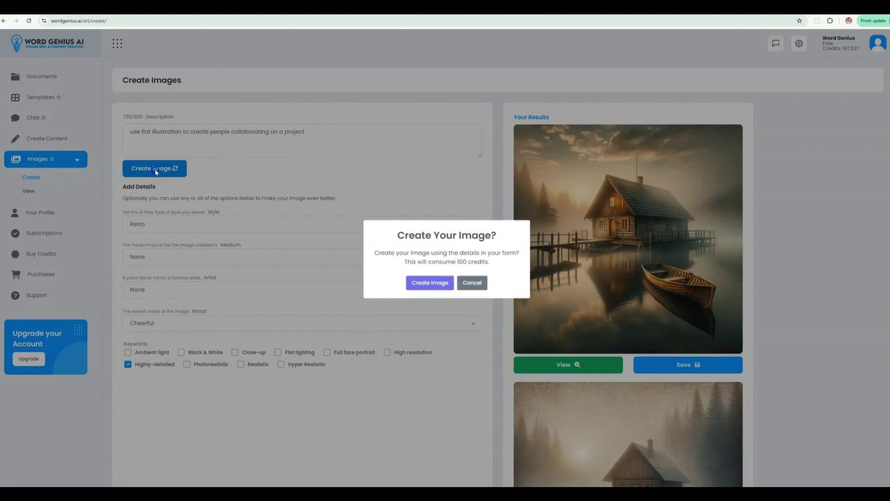
left_click(429, 285)
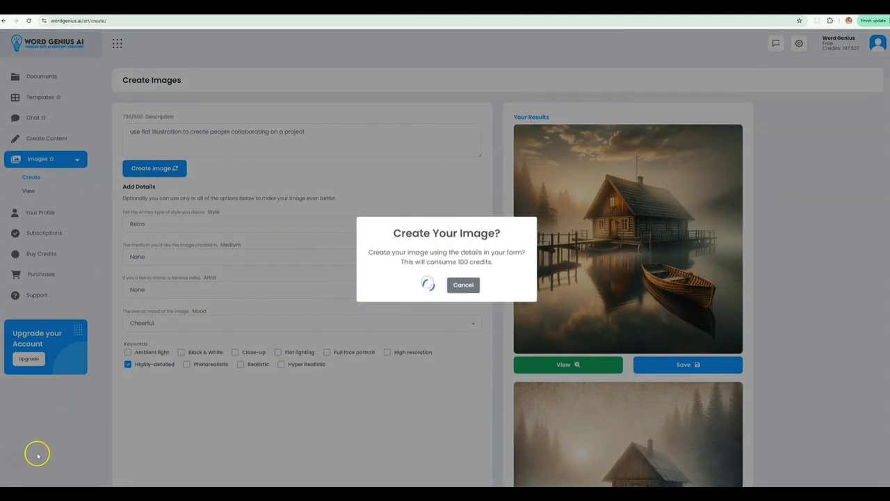
left_click(446, 306)
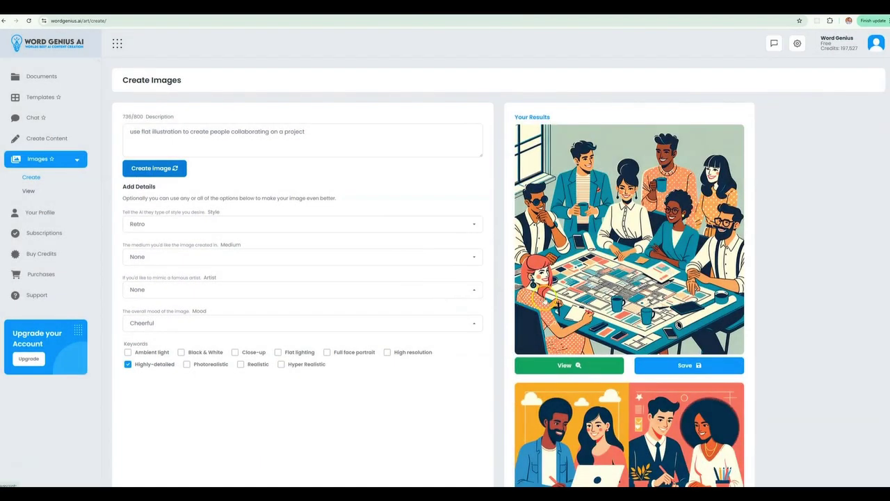
scroll(542, 299, "down", 3)
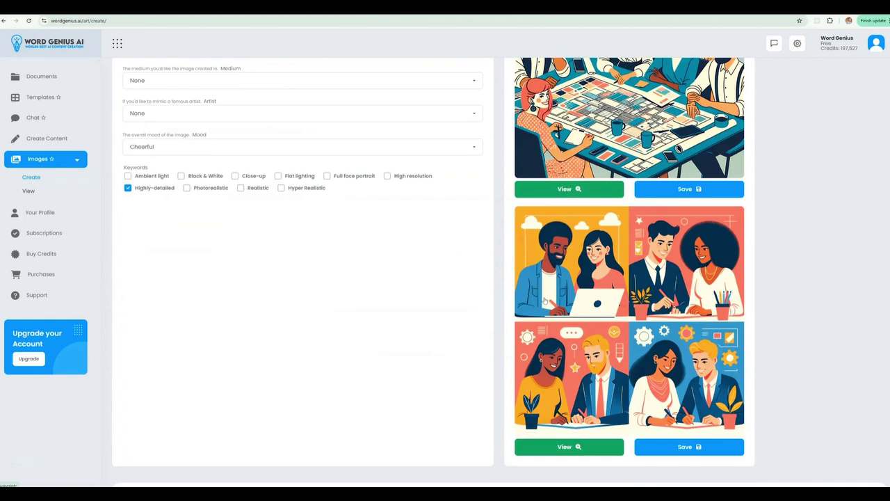
scroll(545, 301, "up", 5)
Reset the Style to None and turn off the Highly-detailed keyword
left_click(219, 224)
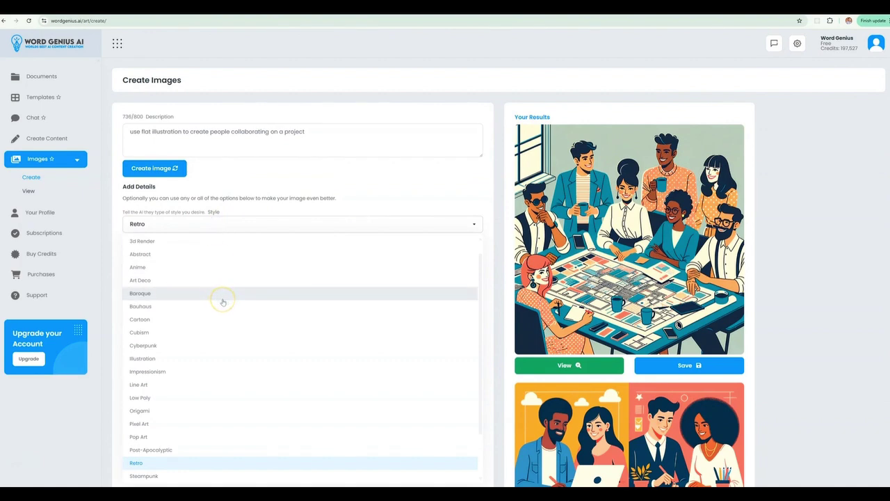
scroll(223, 301, "up", 1)
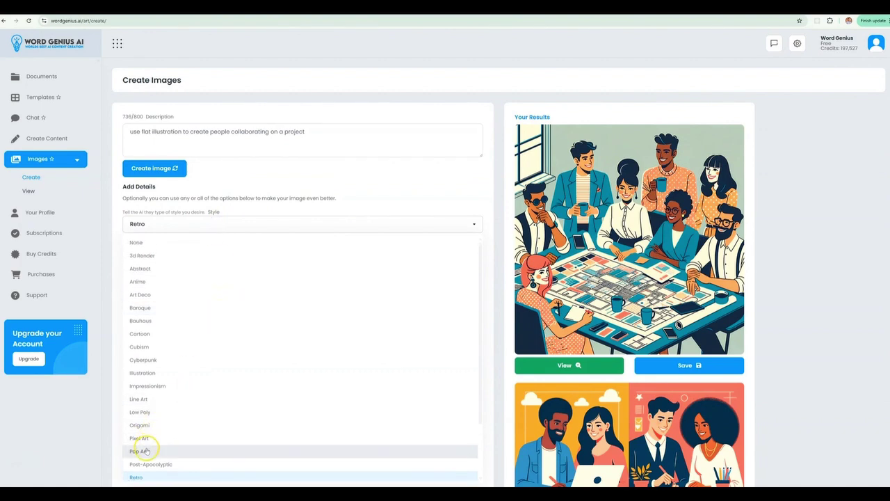
left_click(139, 243)
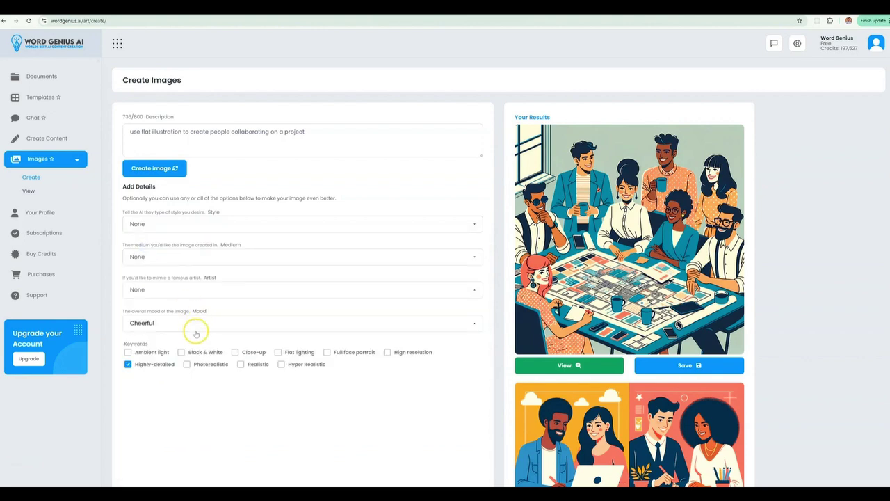
left_click(128, 365)
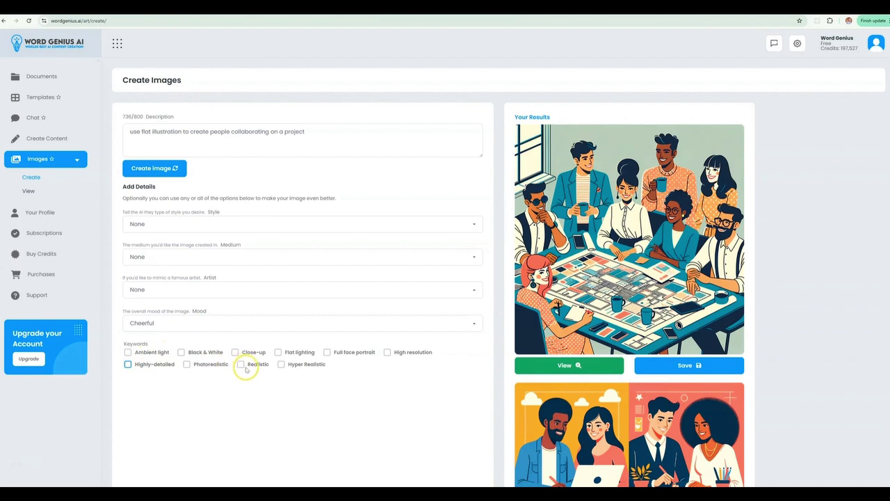
Generate Hyper Realistic collaboration images and open the View Images gallery
left_click(282, 365)
left_click(171, 169)
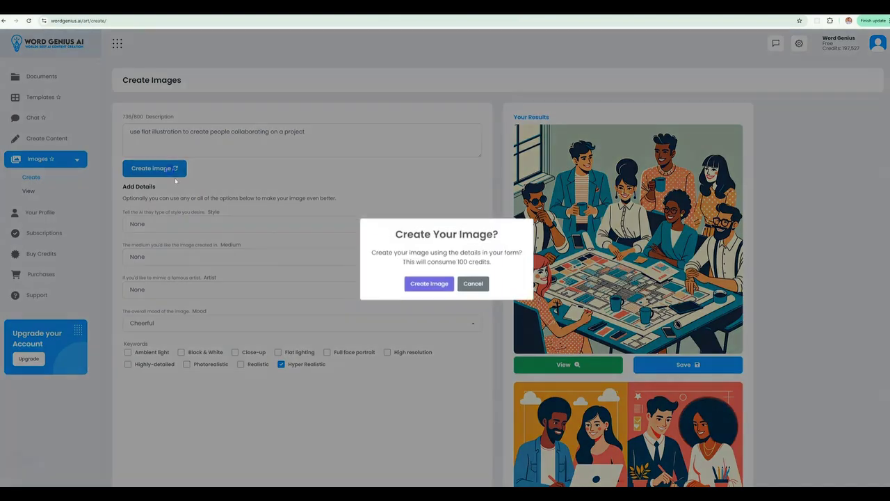
left_click(424, 285)
left_click(328, 304)
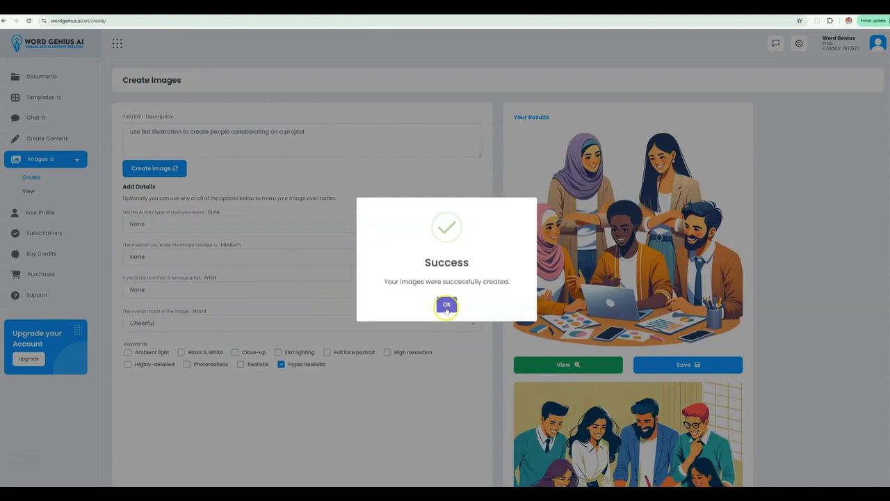
left_click(445, 304)
scroll(577, 324, "down", 3)
scroll(581, 324, "up", 5)
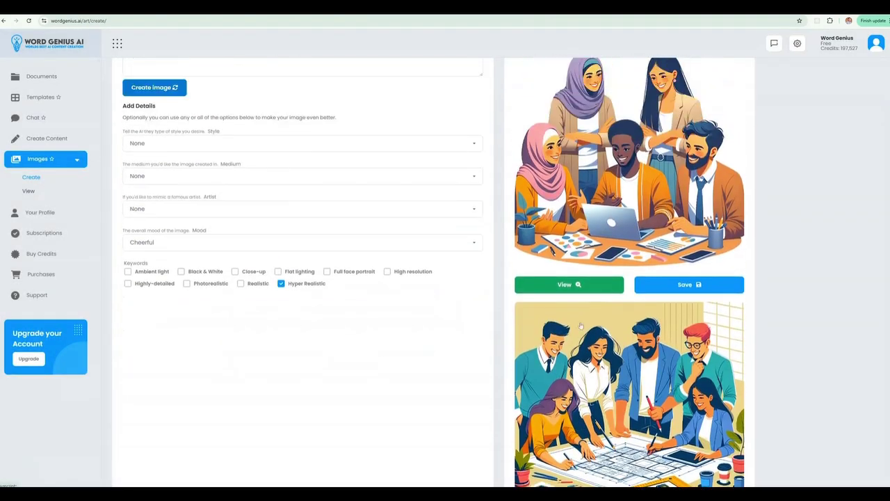
left_click(28, 190)
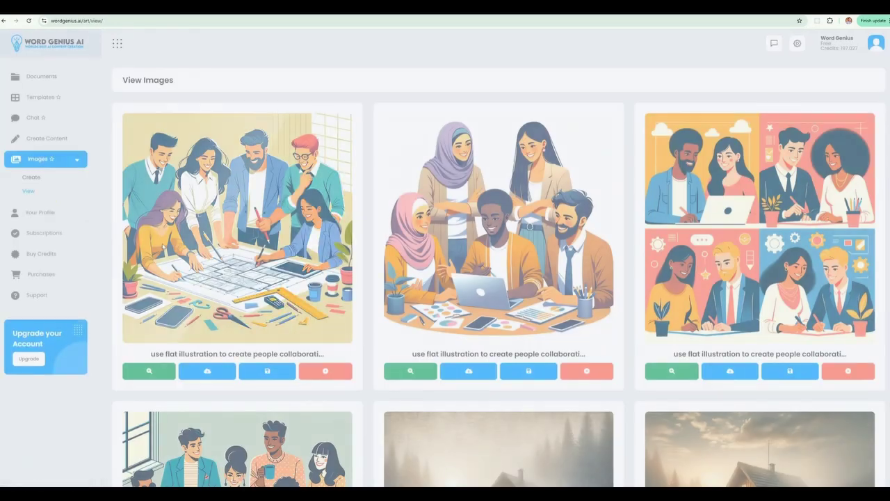
Browse the gallery, preview the third foggy cabin image, and open it at full size
scroll(499, 272, "down", 5)
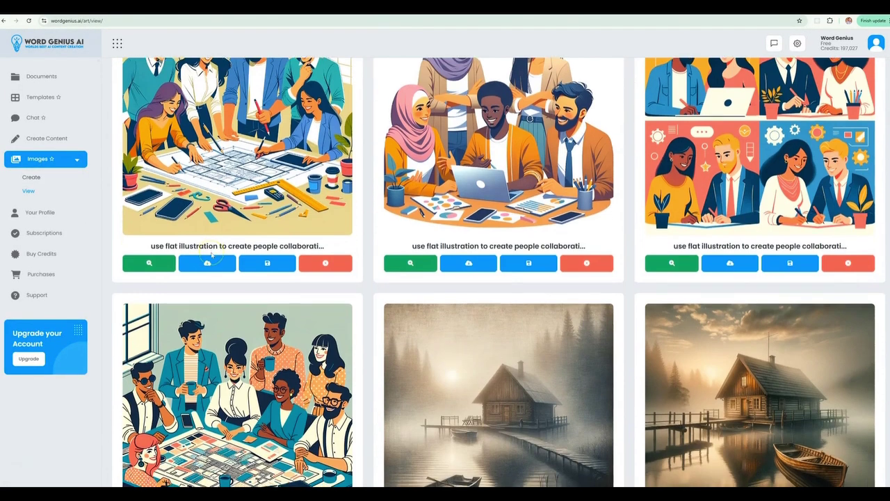
scroll(211, 252, "down", 5)
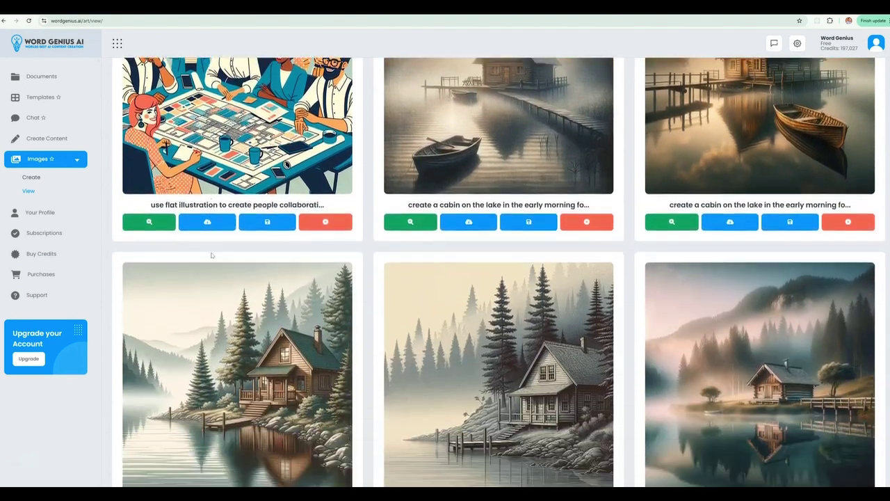
scroll(211, 252, "down", 2)
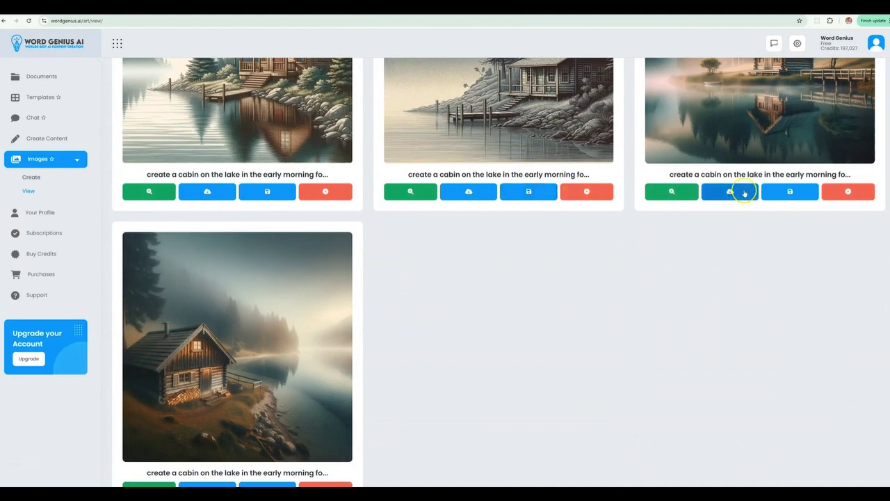
left_click(786, 192)
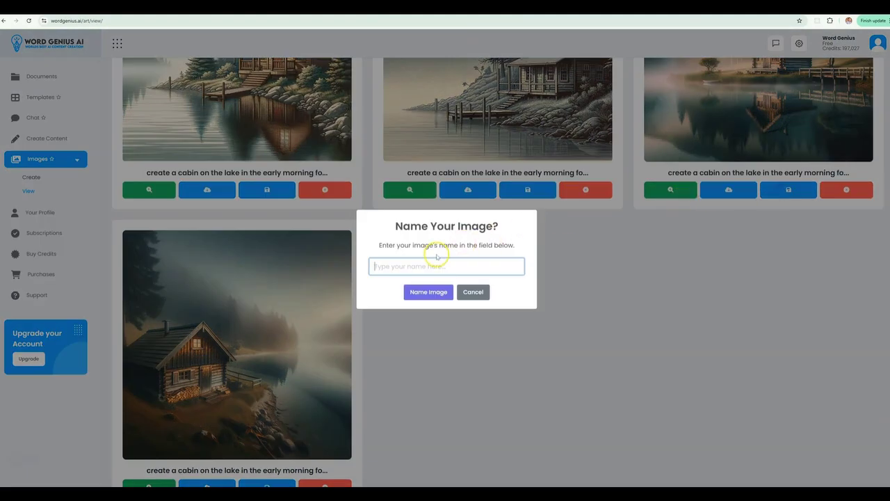
left_click(471, 292)
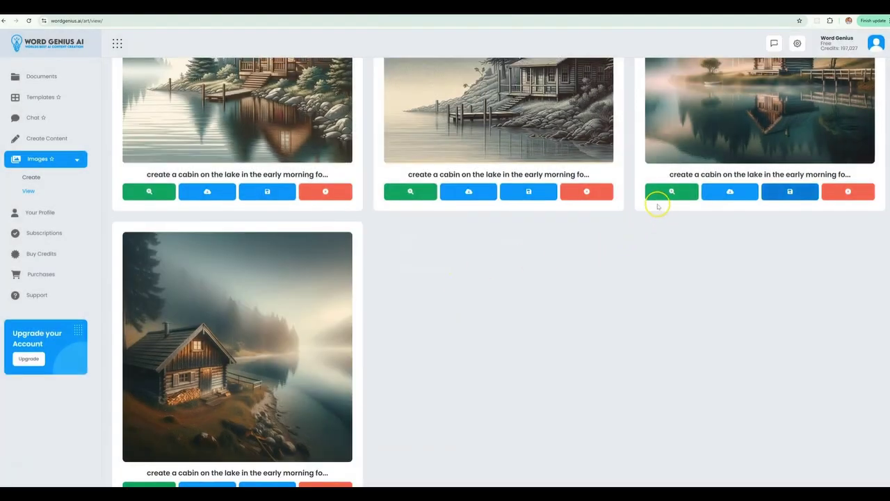
left_click(667, 196)
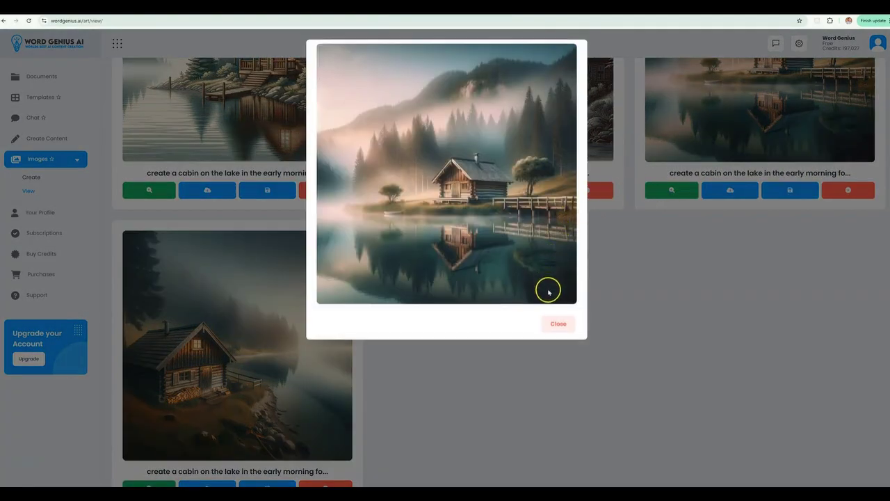
left_click(557, 324)
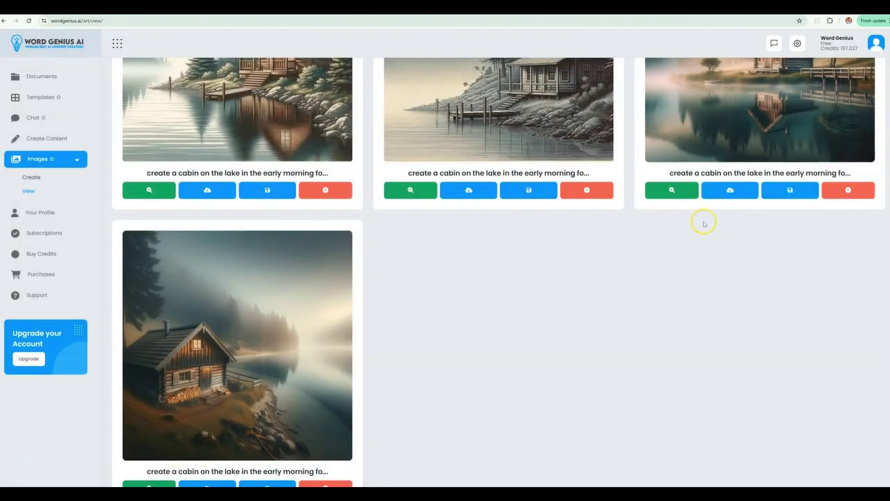
left_click(723, 195)
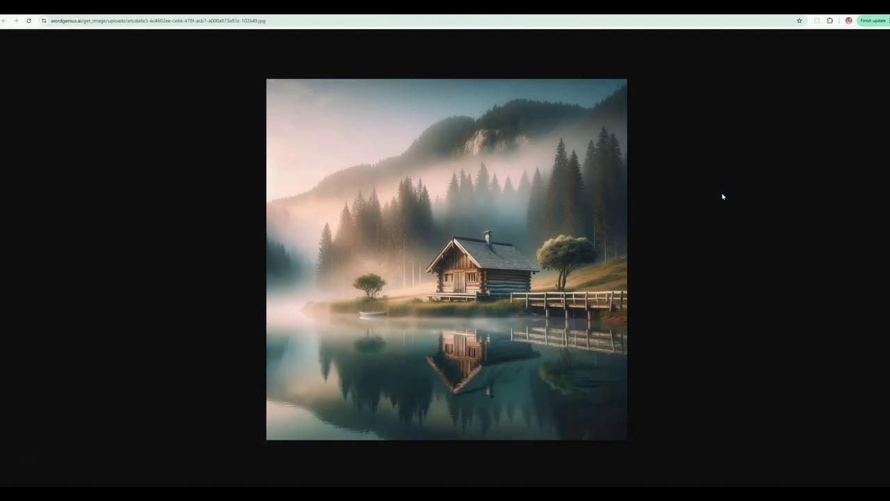
Save the full-size foggy cabin image to the computer with Save image as
right_click(478, 162)
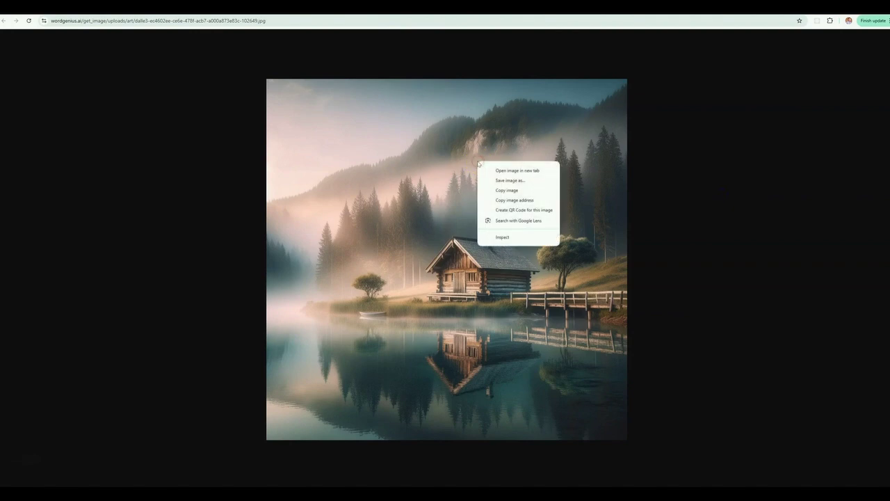
left_click(497, 179)
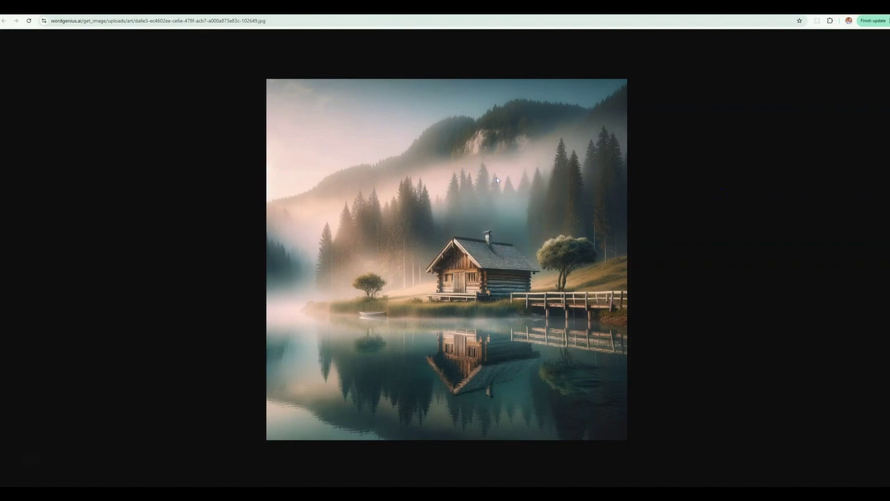
left_click(197, 149)
left_click(214, 173)
Go back to the View Images gallery showing the foggy lakeside cabin images
key("alt+Left")
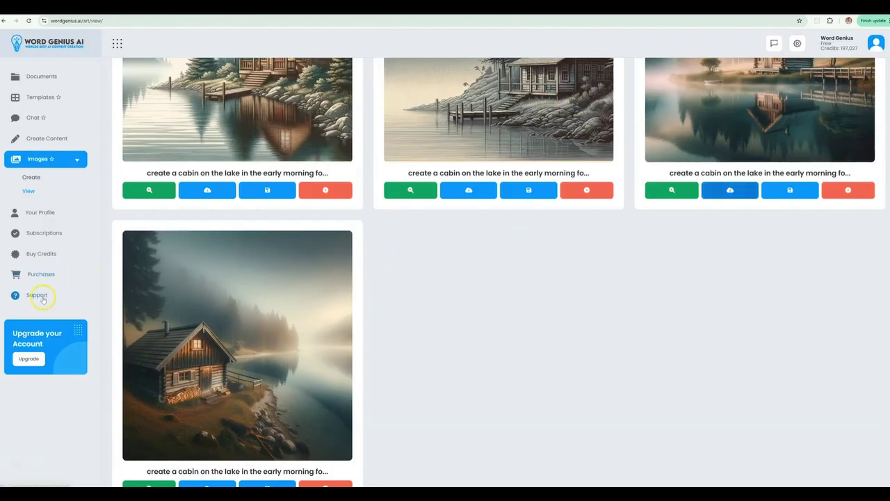